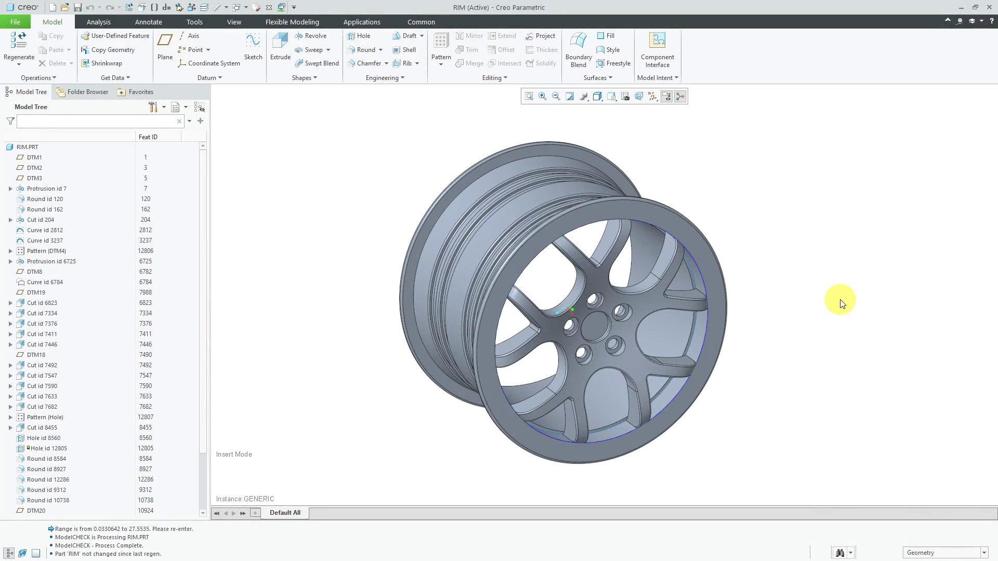
# Step: Run ModelCHECK Regenerate on RIM.PRT, producing a report of 11 errors and 5 warnings
pyautogui.click(179, 8)
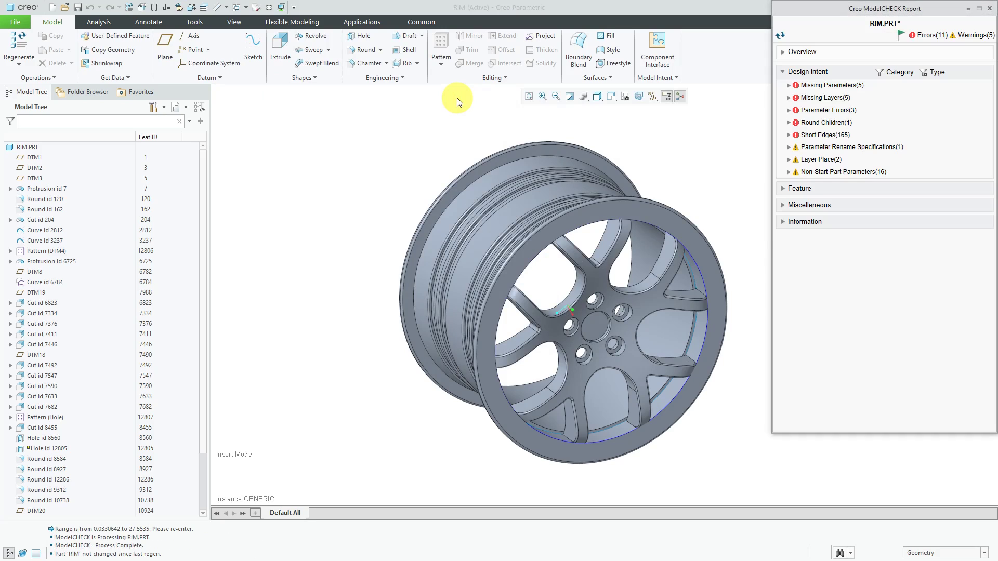
# Step: Delete incomplete feature 12805 from RIM.PRT via the report's Incomplete Features error
pyautogui.click(931, 35)
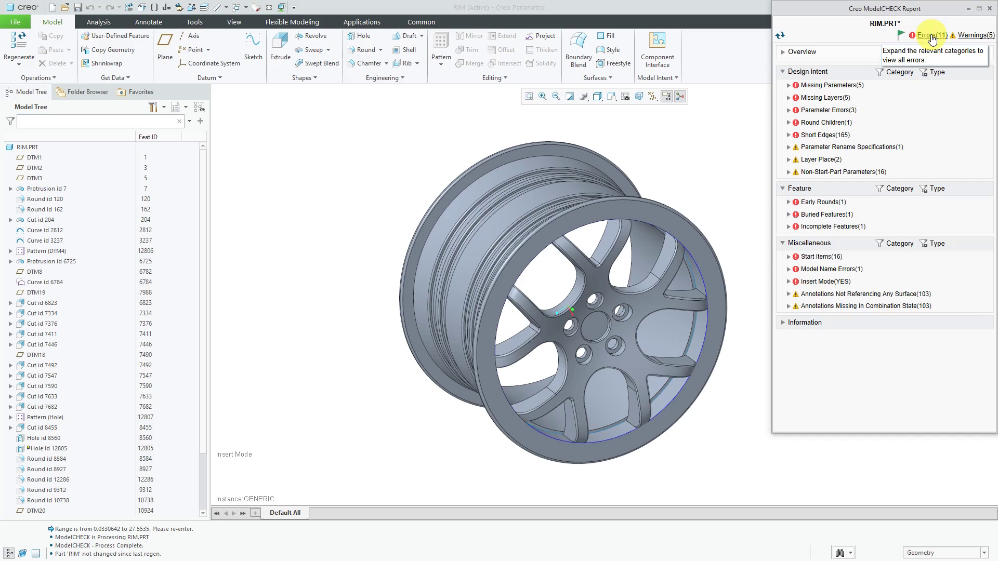
pyautogui.click(838, 227)
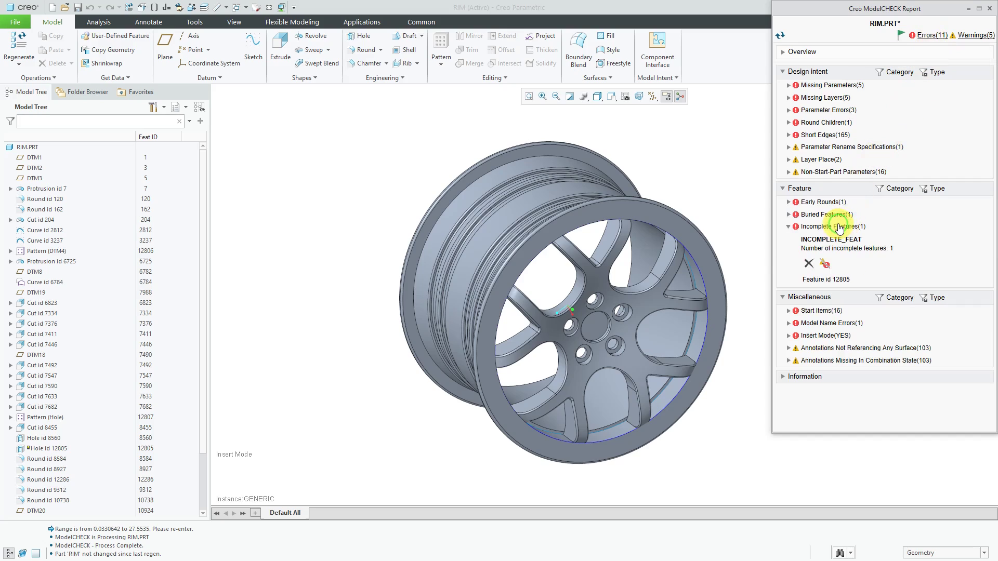
pyautogui.click(808, 264)
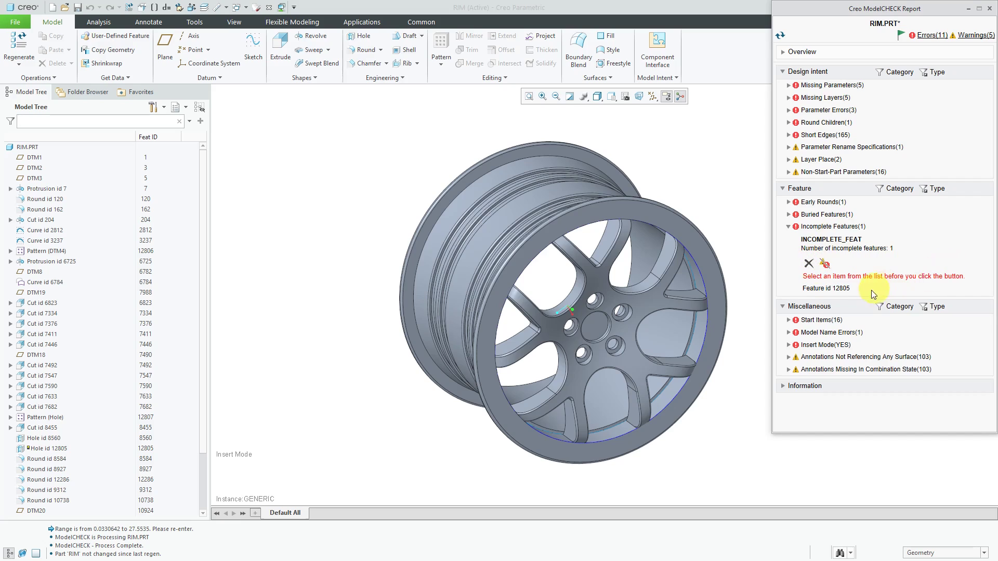
pyautogui.click(826, 288)
pyautogui.click(808, 264)
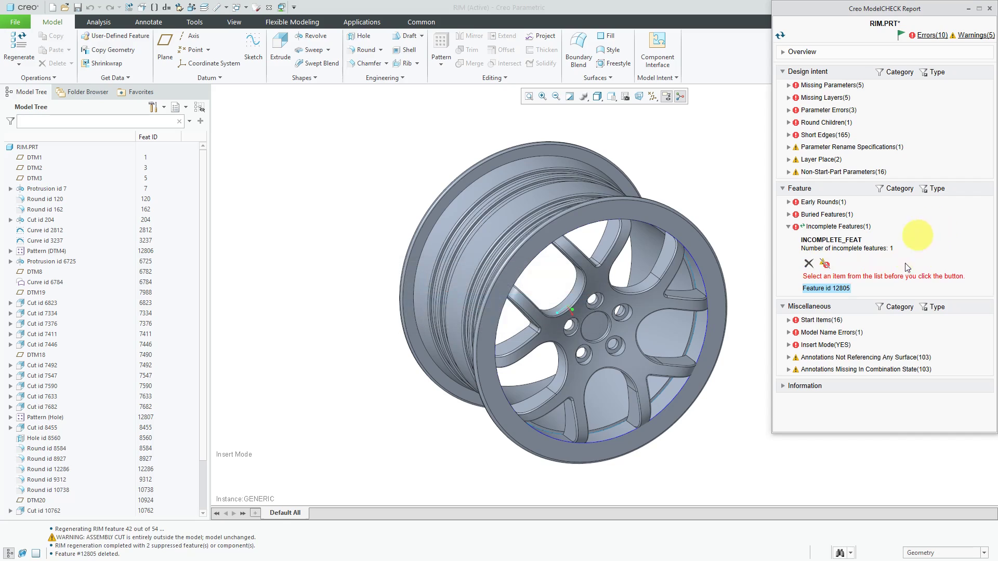
pyautogui.click(788, 346)
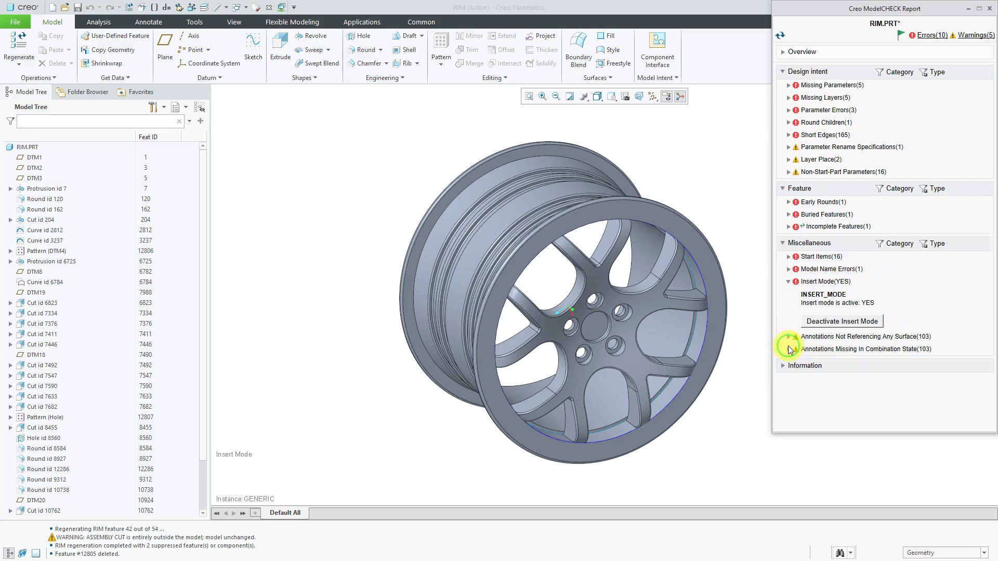
# Step: Turn off insert mode and add the missing DRAWN_BY start parameter to RIM.PRT
pyautogui.click(841, 323)
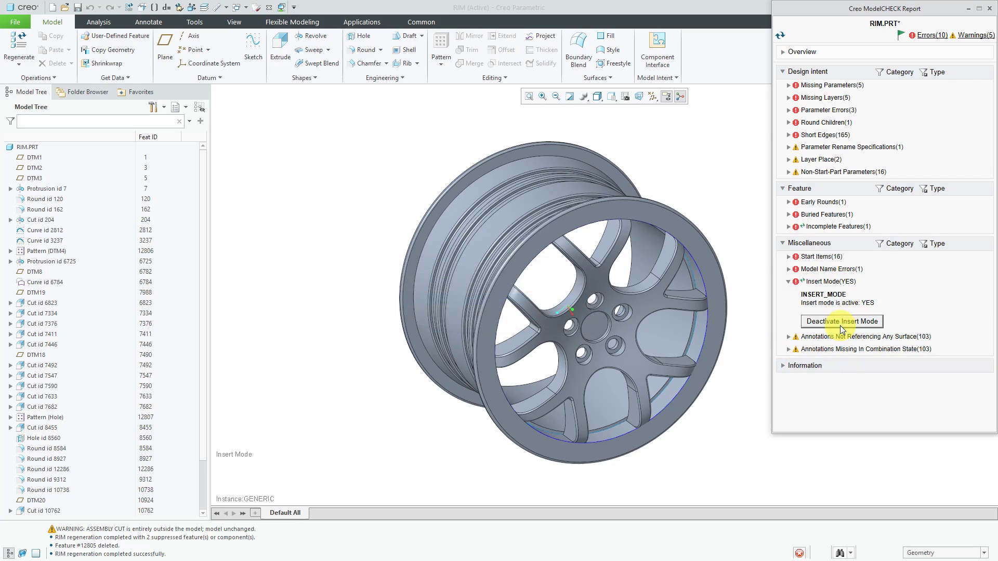
pyautogui.click(789, 86)
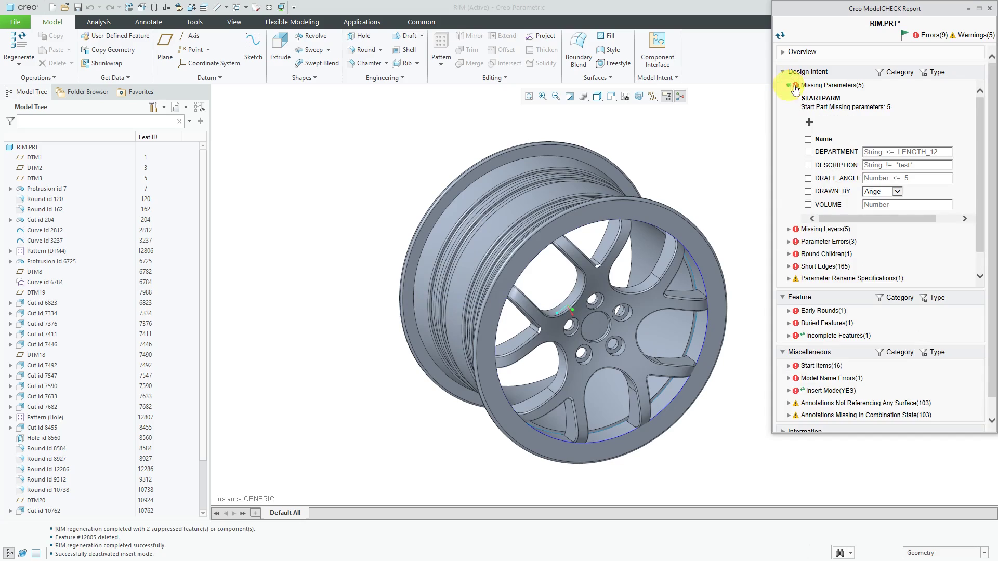
pyautogui.click(810, 123)
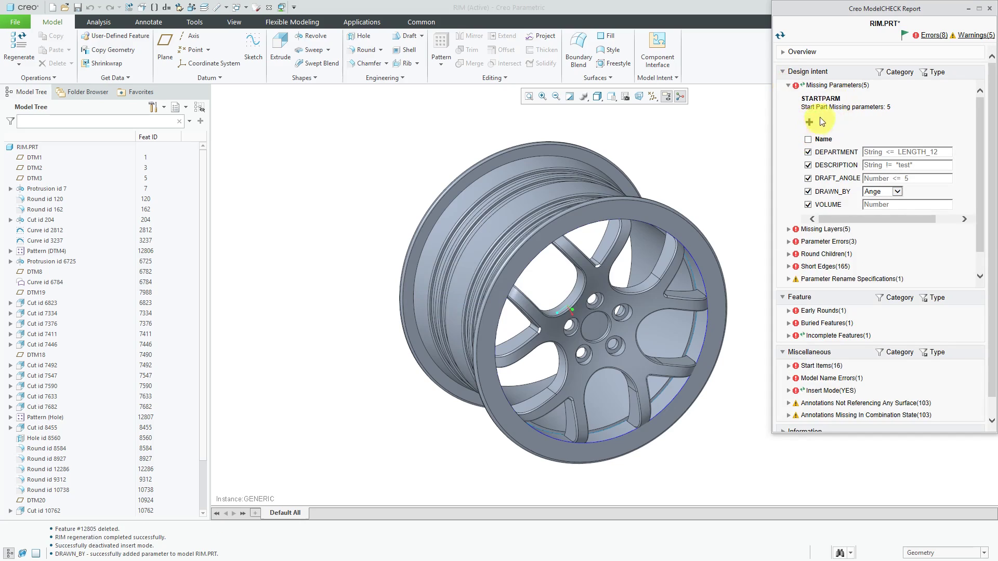
pyautogui.click(826, 200)
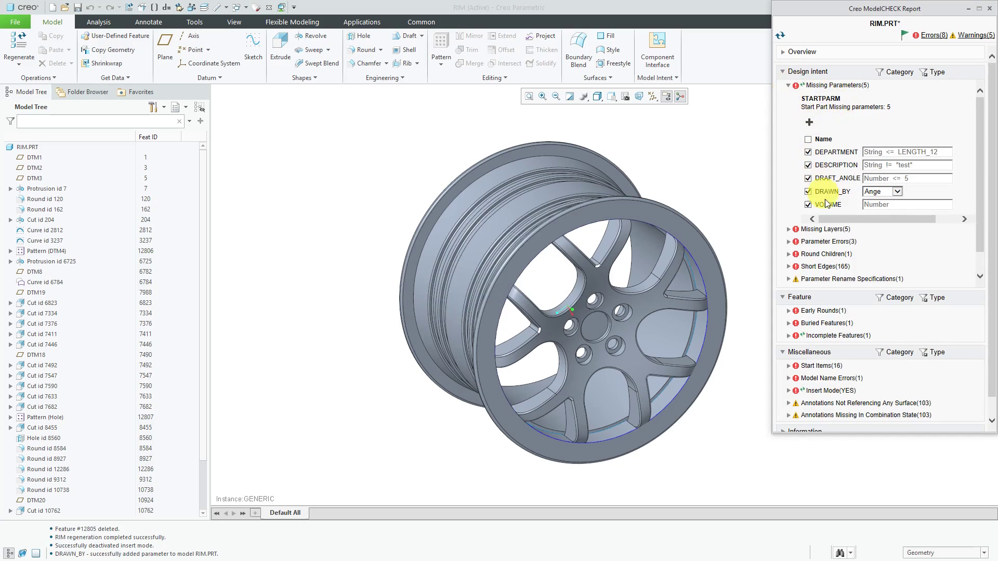
# Step: Add all five missing start-part layers to RIM.PRT
pyautogui.click(787, 230)
pyautogui.click(808, 152)
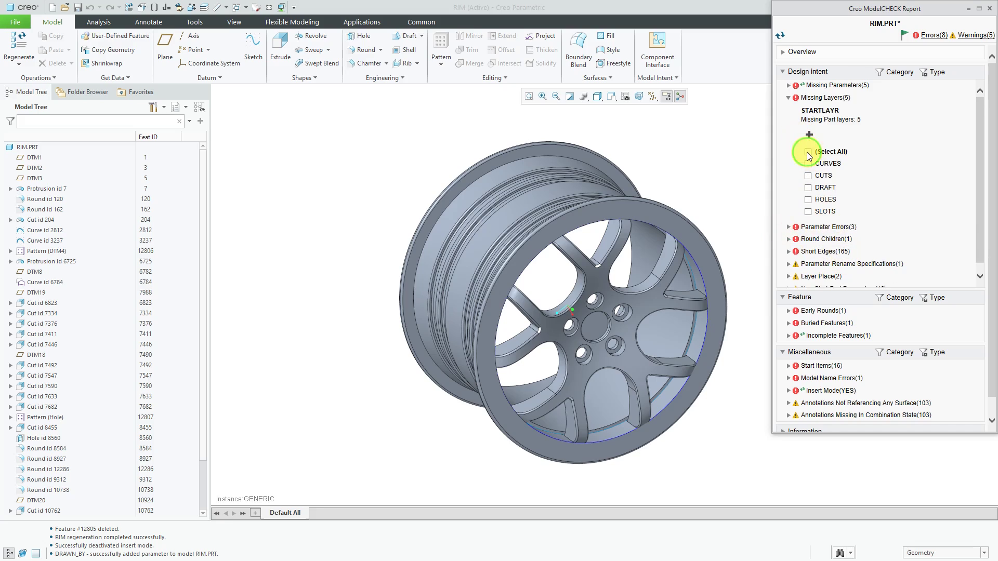
pyautogui.click(809, 136)
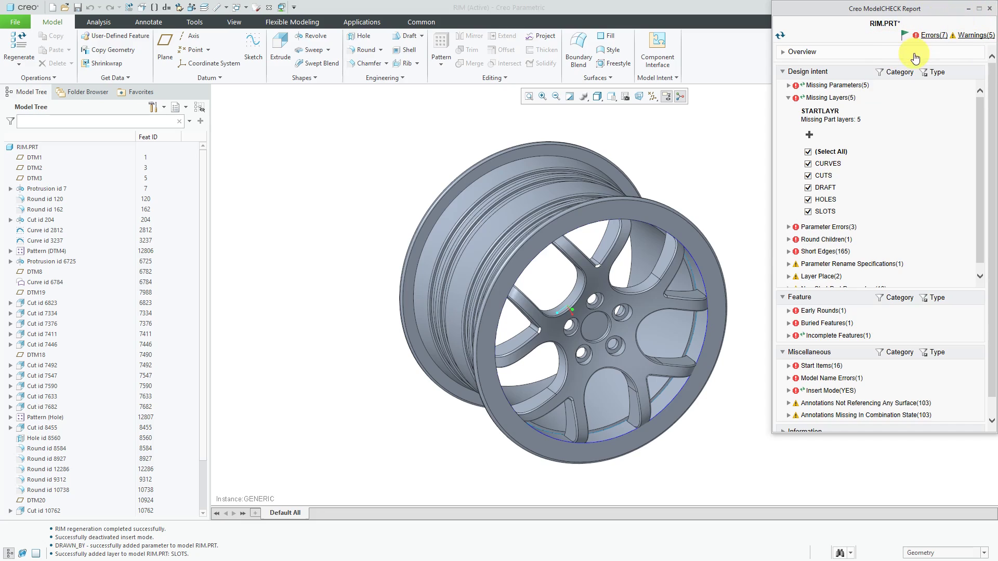
# Step: Rerun the RIM check, expand the 8 error categories, then close the report
pyautogui.click(780, 38)
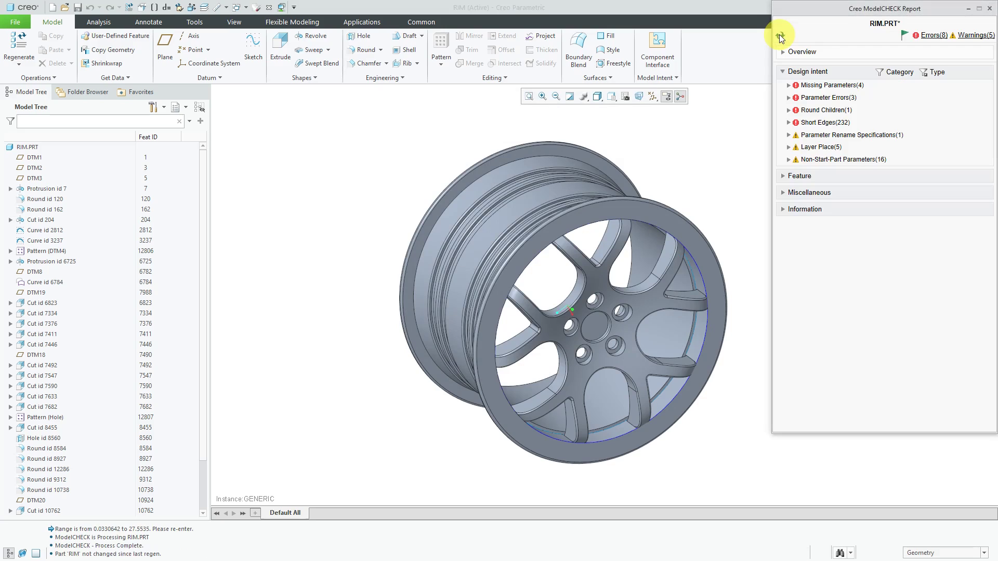
pyautogui.click(932, 36)
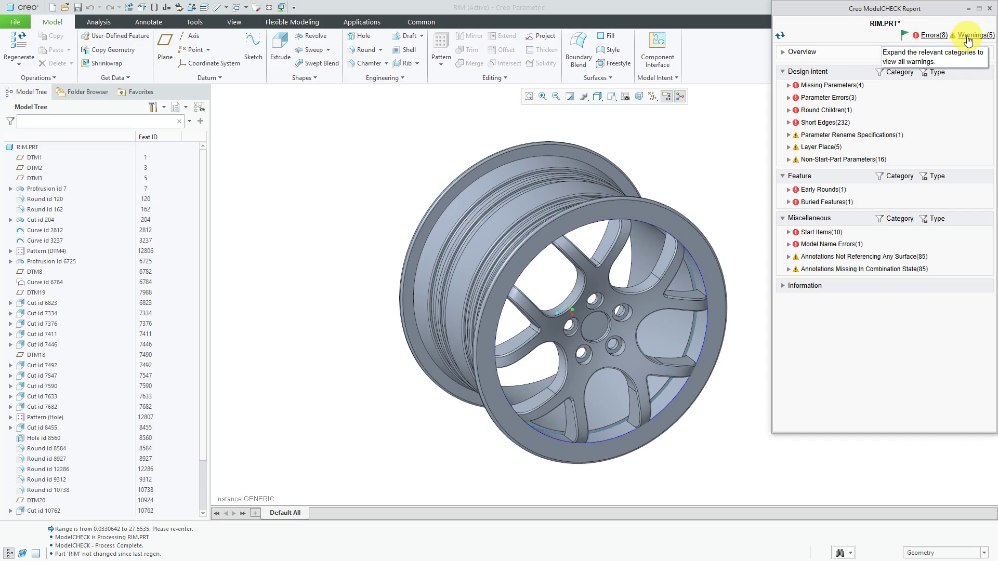
pyautogui.click(990, 8)
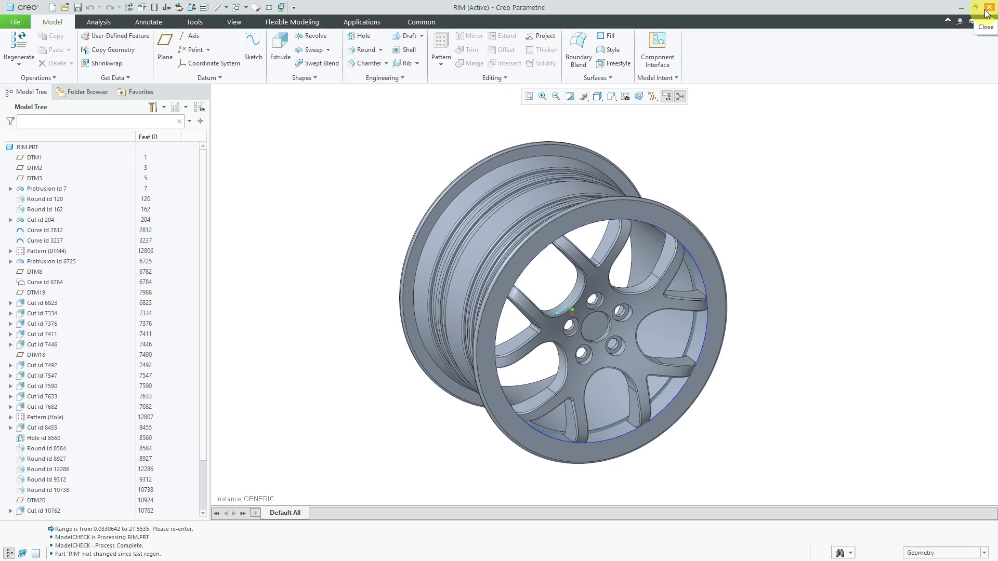
# Step: Activate the WHEEL assembly window and run ModelCHECK Regenerate on its Components
pyautogui.click(244, 11)
pyautogui.click(263, 35)
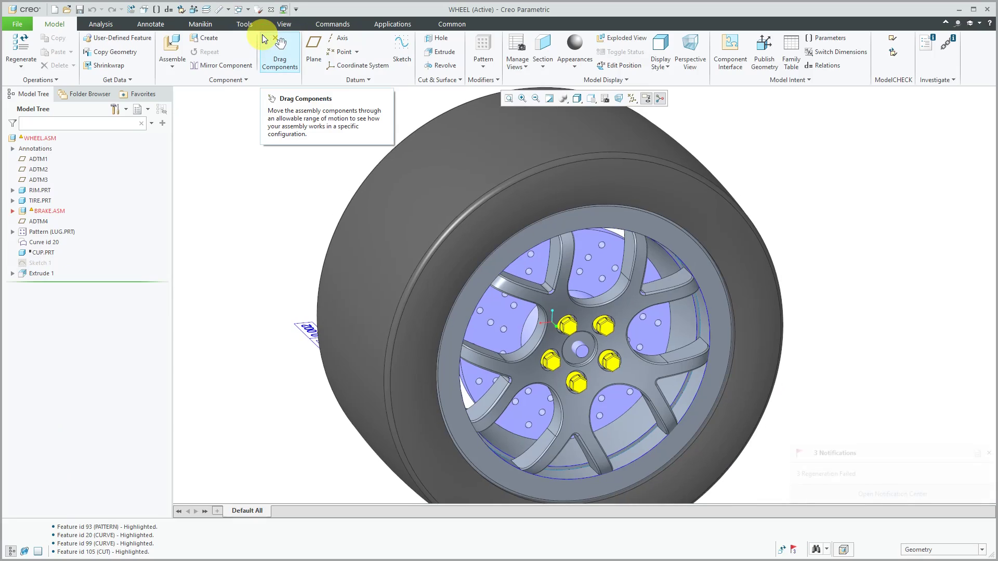
pyautogui.click(892, 54)
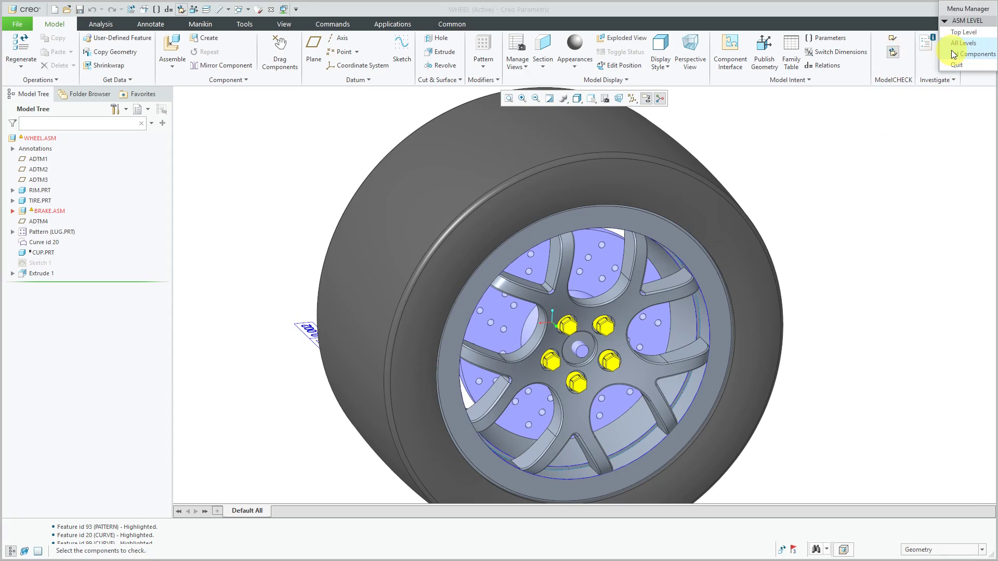
pyautogui.click(955, 54)
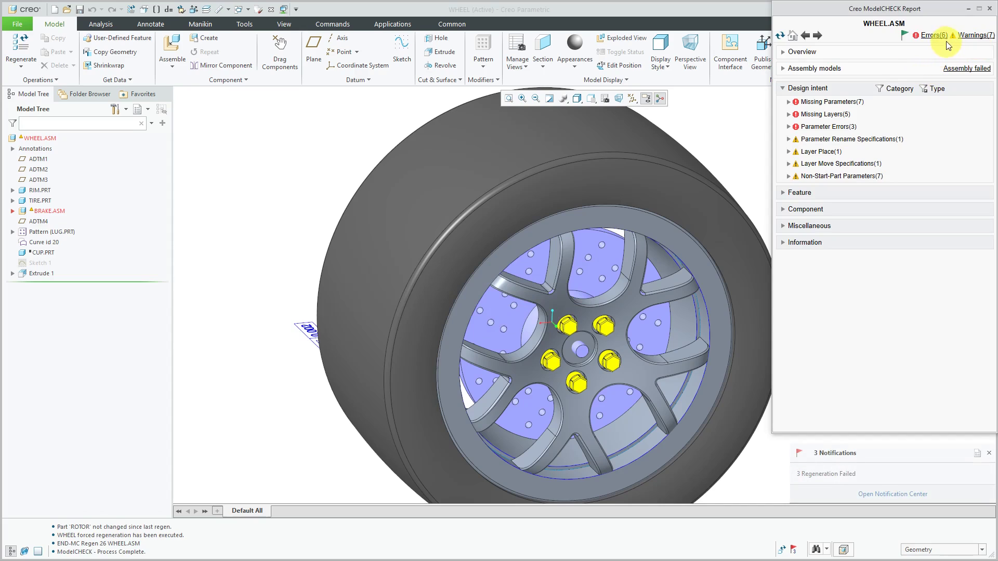
# Step: Expand the warnings and highlight Assembly Features warning item, feature 105, on the wheel
pyautogui.click(976, 35)
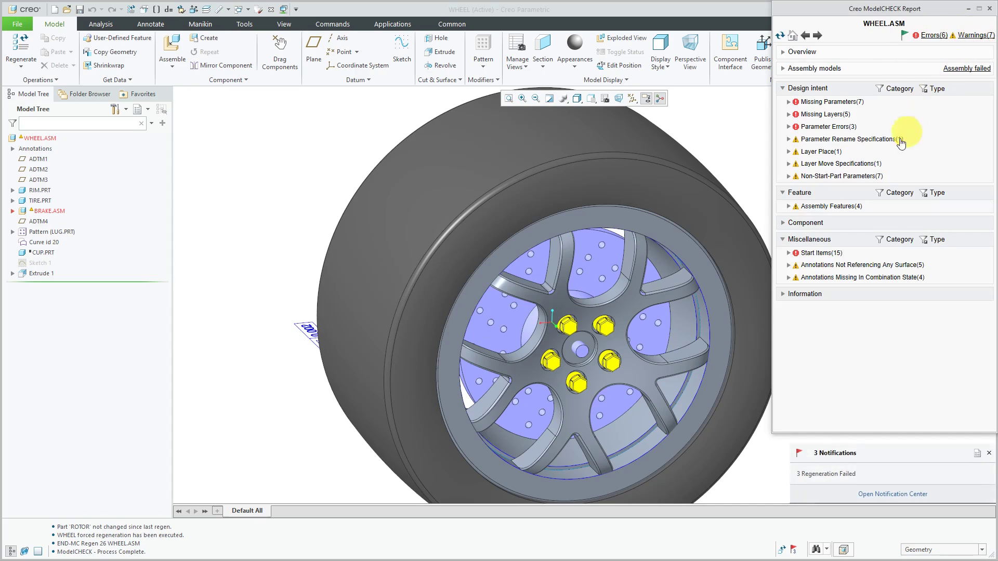
pyautogui.click(828, 208)
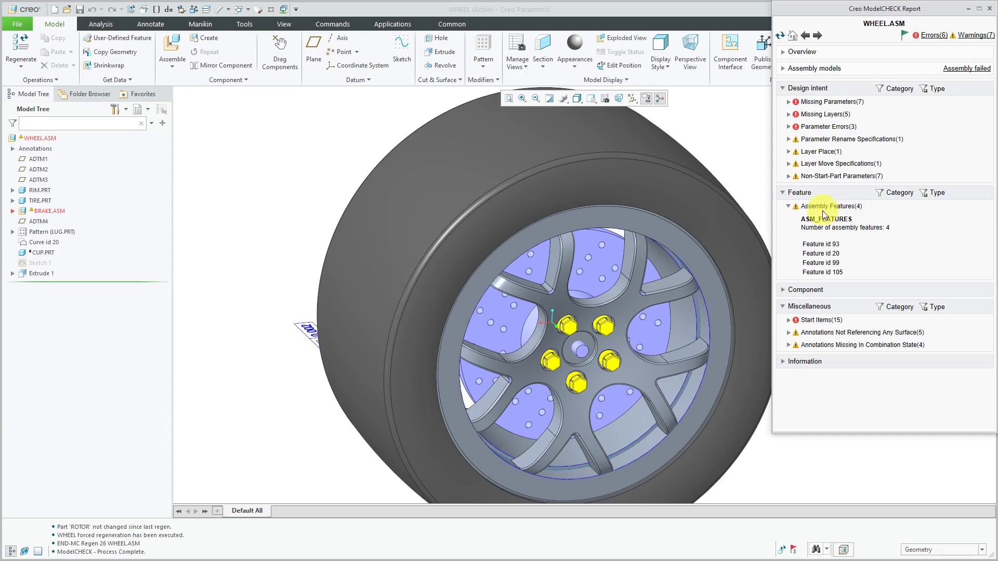
pyautogui.click(832, 274)
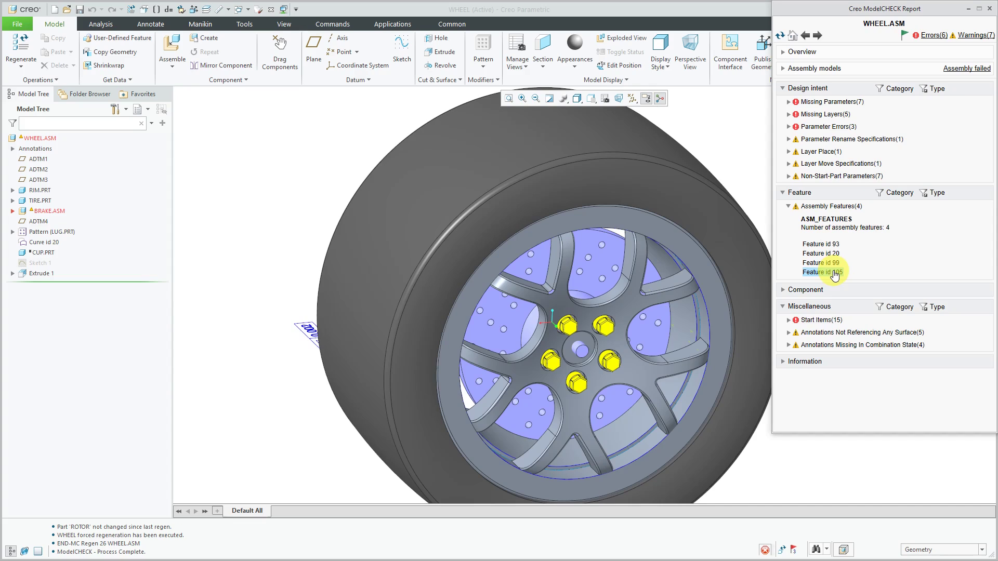
pyautogui.click(834, 273)
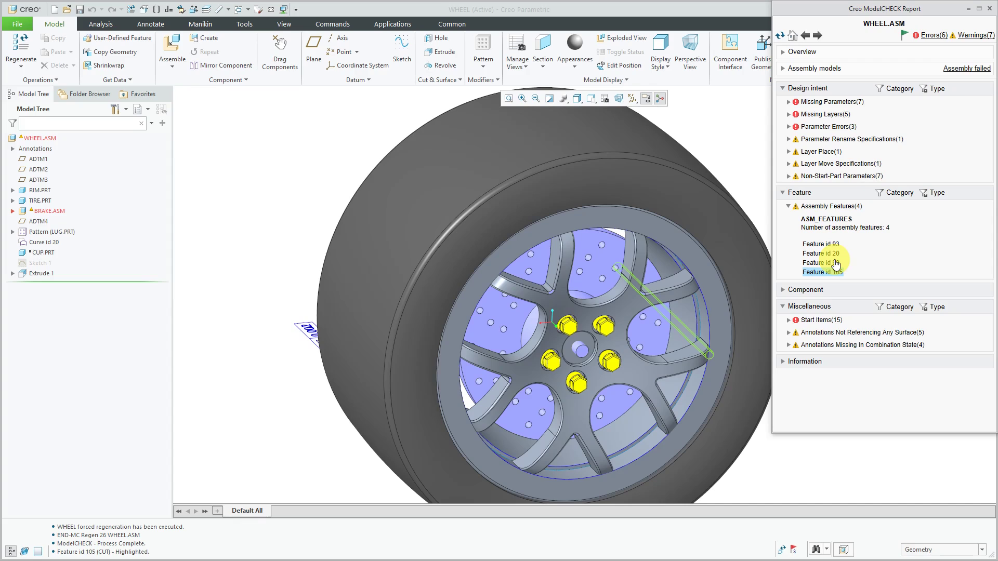
# Step: Ignore the annotations-not-referencing-surface warning in future and list annotations missing from combination states
pyautogui.click(789, 333)
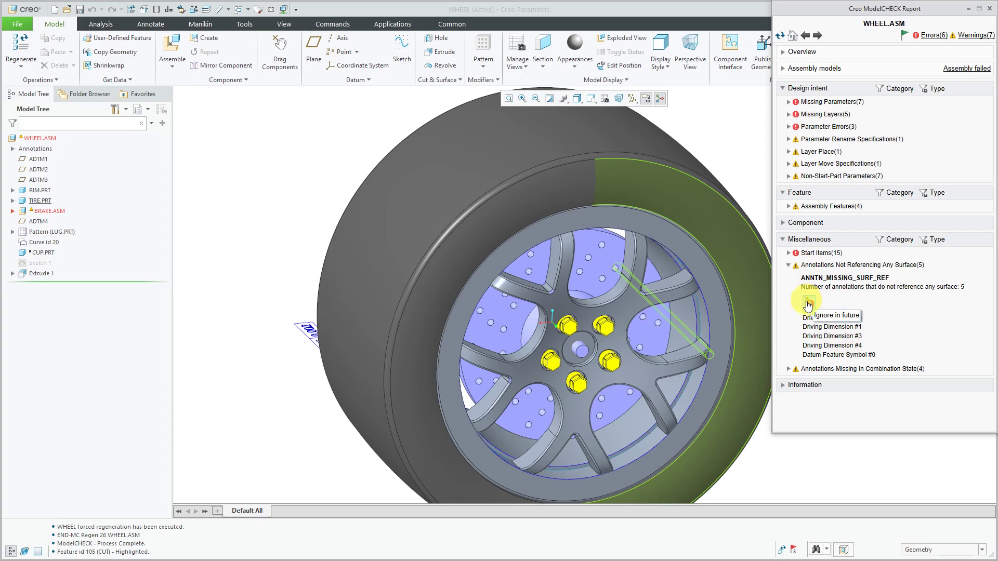
pyautogui.click(809, 304)
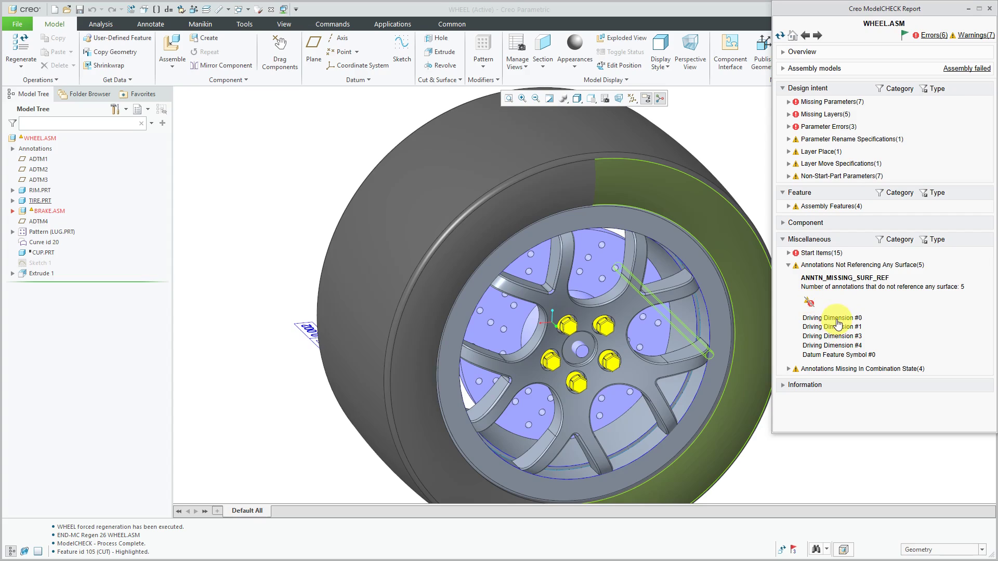
pyautogui.click(788, 370)
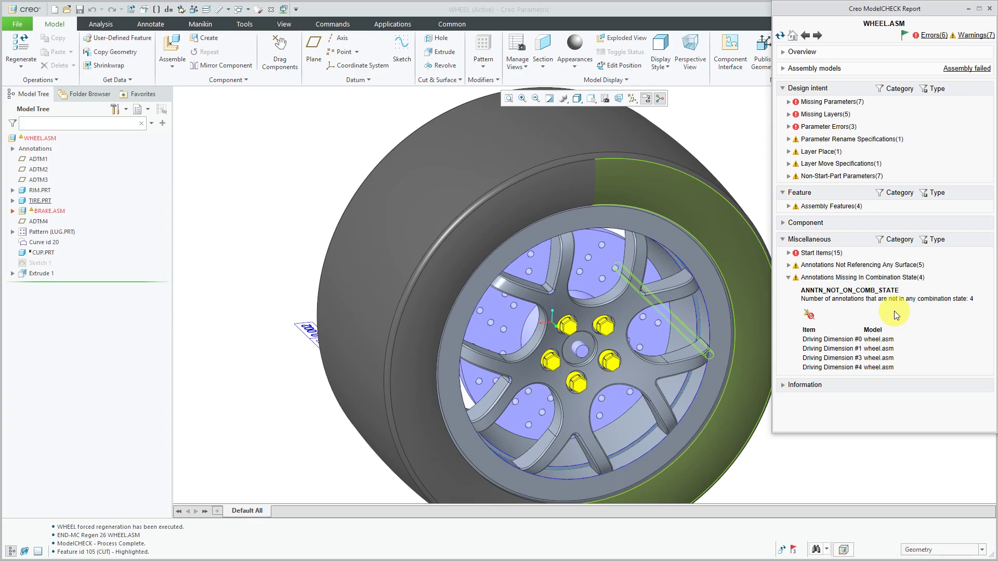
# Step: Expand the WHEEL.ASM report's Information section and scroll through its items
pyautogui.click(797, 386)
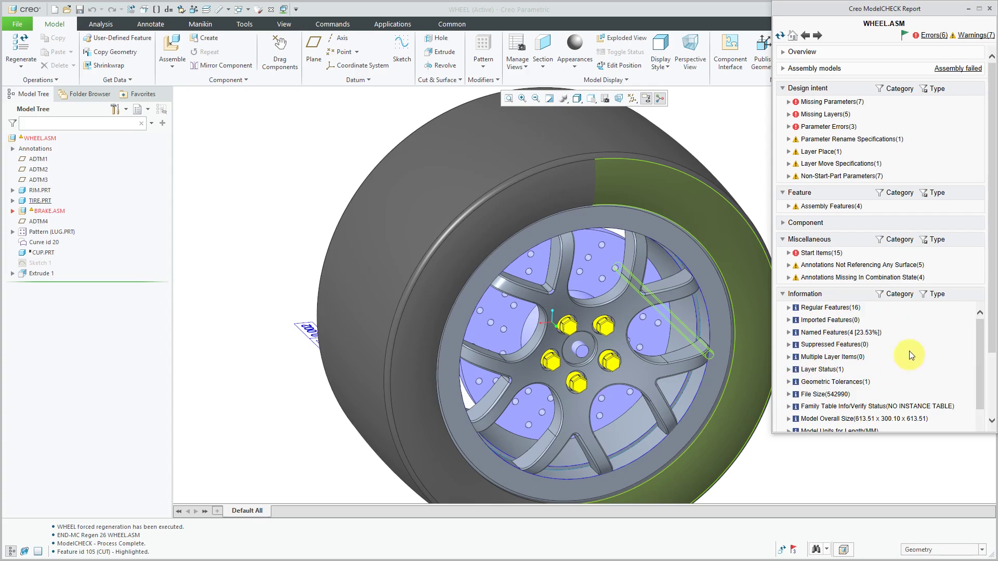
pyautogui.scroll(-2, 909, 341)
pyautogui.scroll(-6, 909, 341)
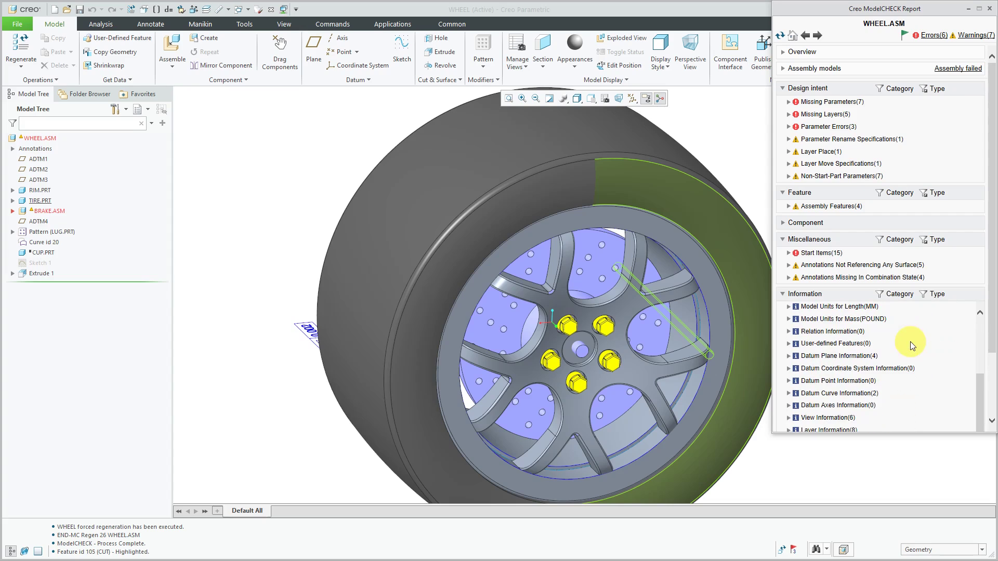
pyautogui.scroll(-1, 910, 345)
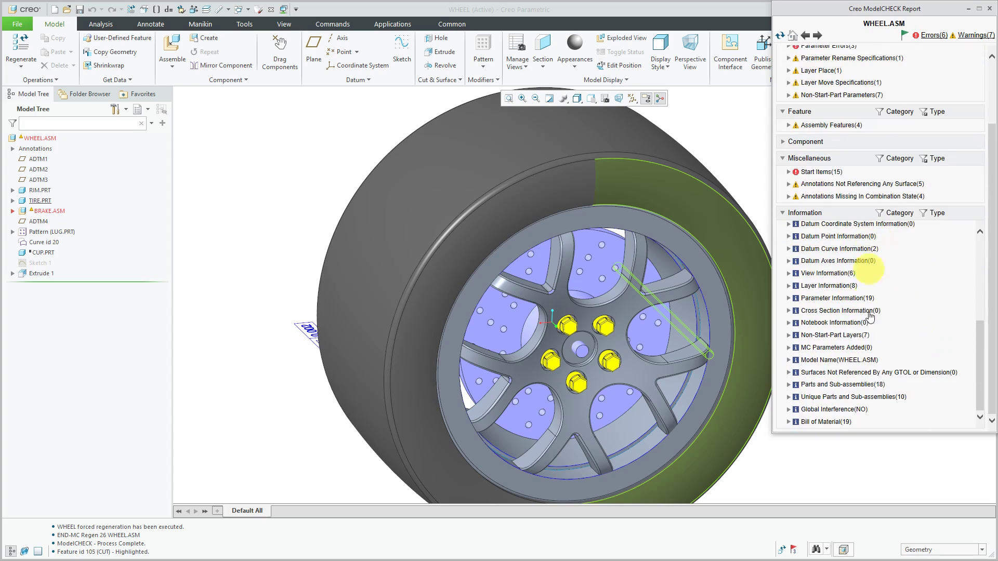
# Step: Filter the Information category to MBD only, clearing (Select All) first
pyautogui.click(893, 215)
pyautogui.click(882, 218)
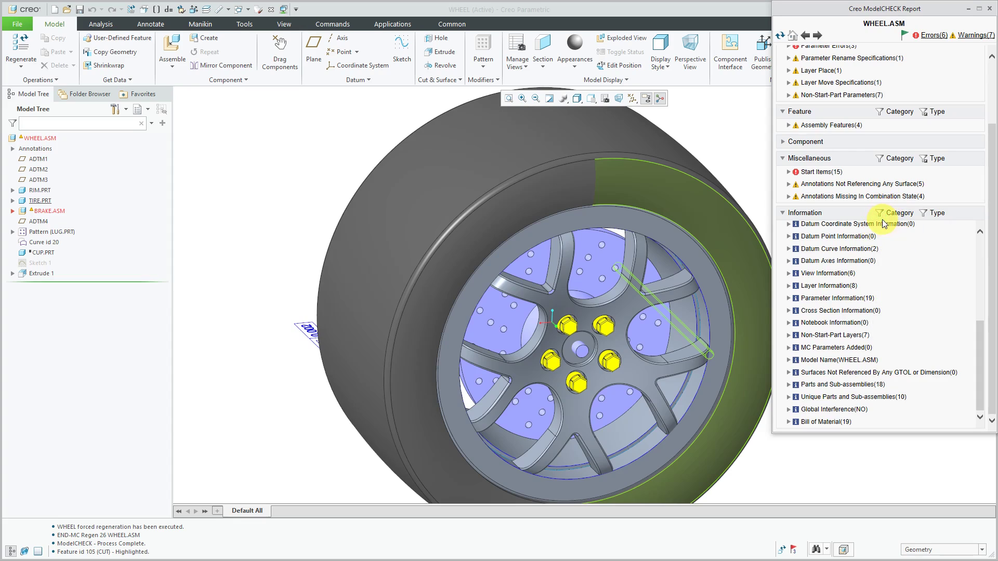
pyautogui.click(881, 217)
pyautogui.click(882, 217)
pyautogui.click(883, 216)
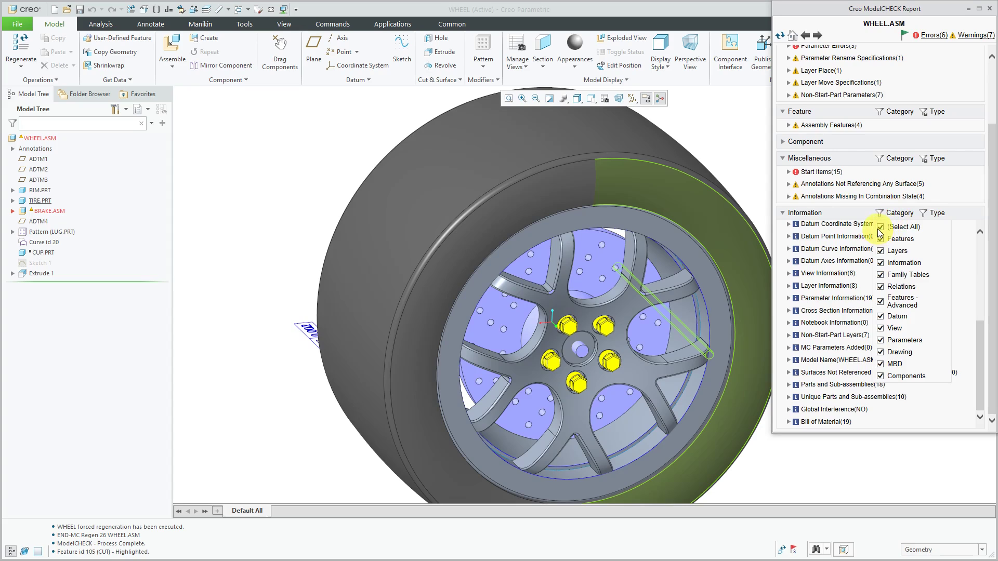
pyautogui.click(879, 232)
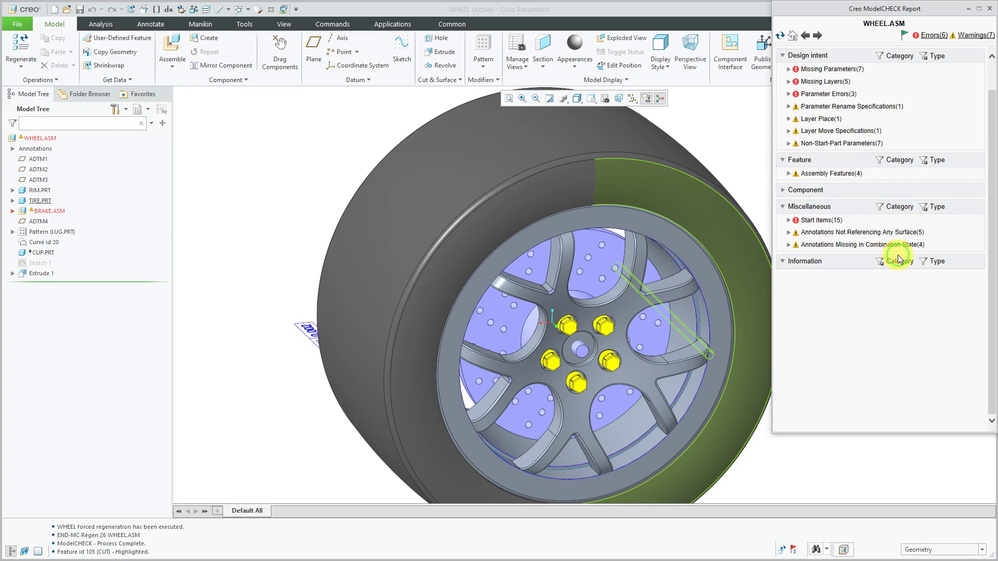
pyautogui.click(880, 262)
pyautogui.click(882, 266)
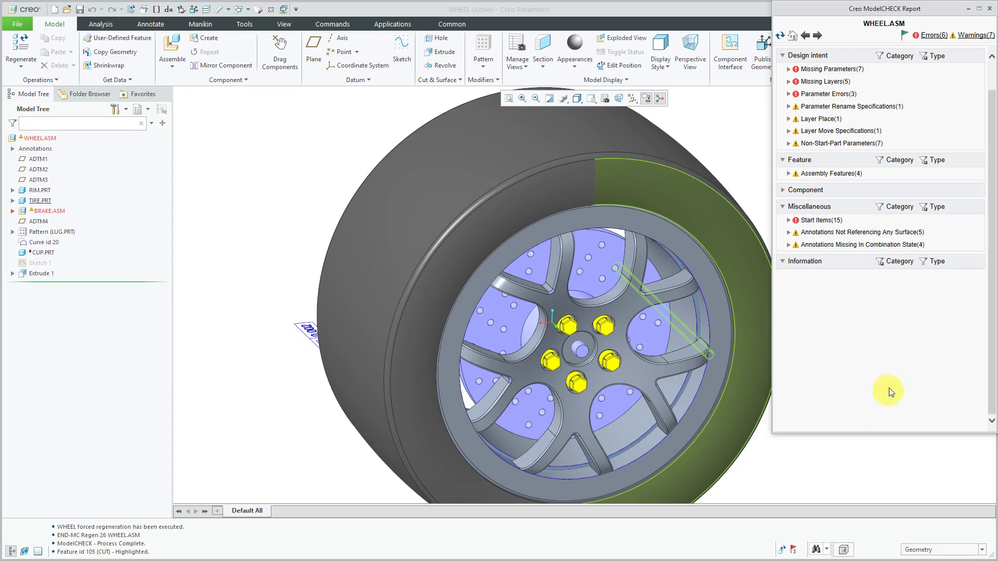
pyautogui.click(884, 260)
pyautogui.click(883, 262)
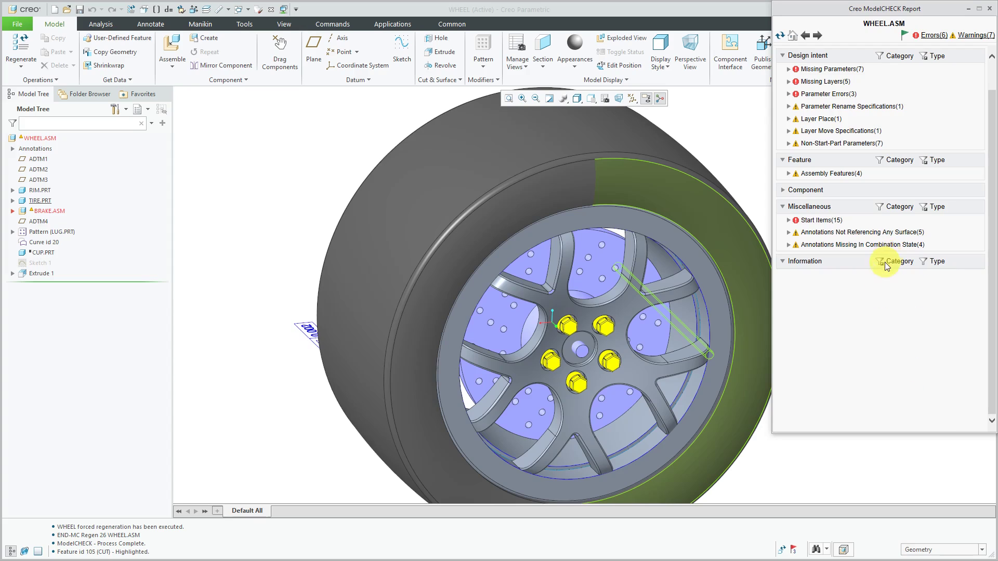
pyautogui.click(886, 264)
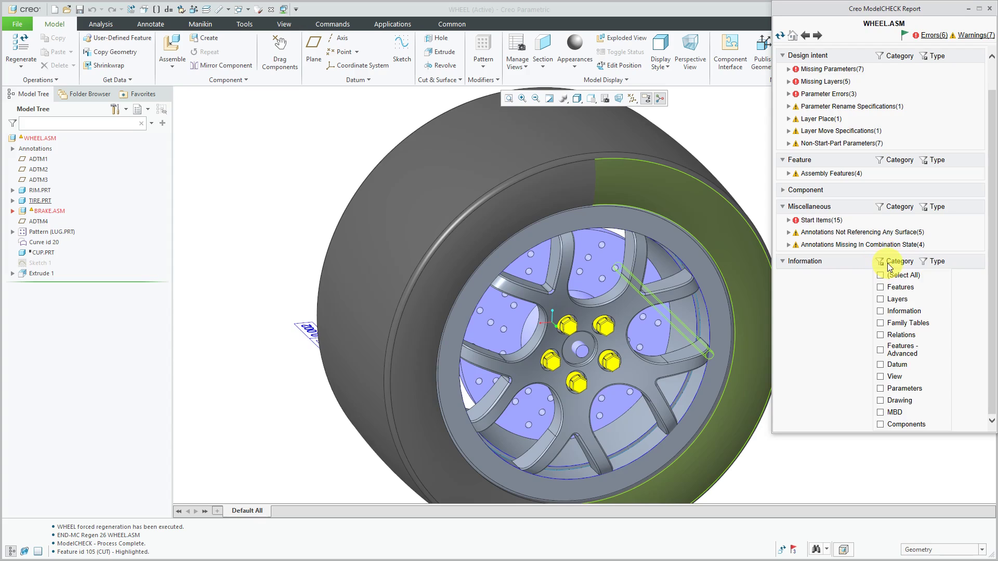
pyautogui.click(880, 413)
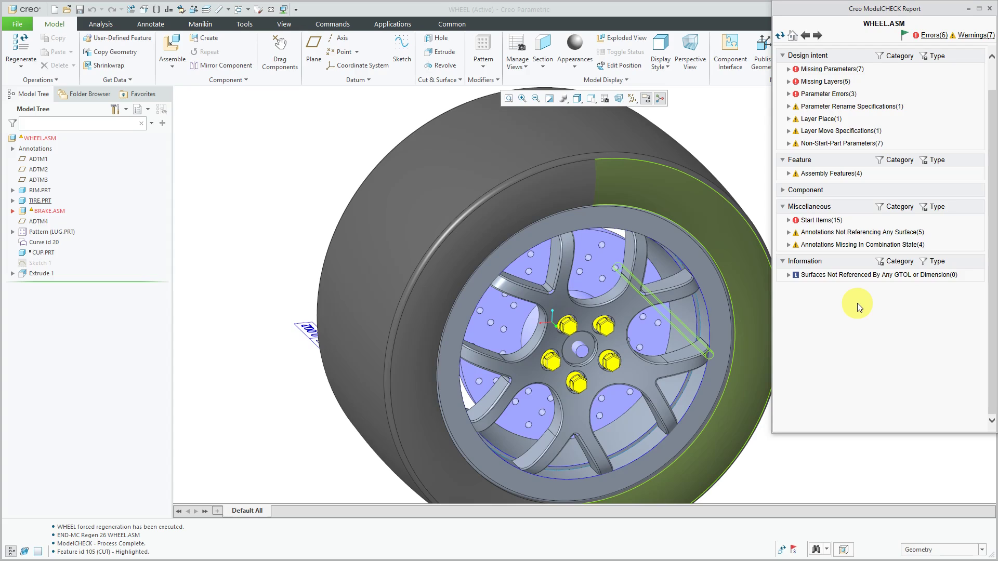
# Step: Activate WHEEL.DRW and run ModelCHECK on just this drawing, answering N
pyautogui.click(269, 149)
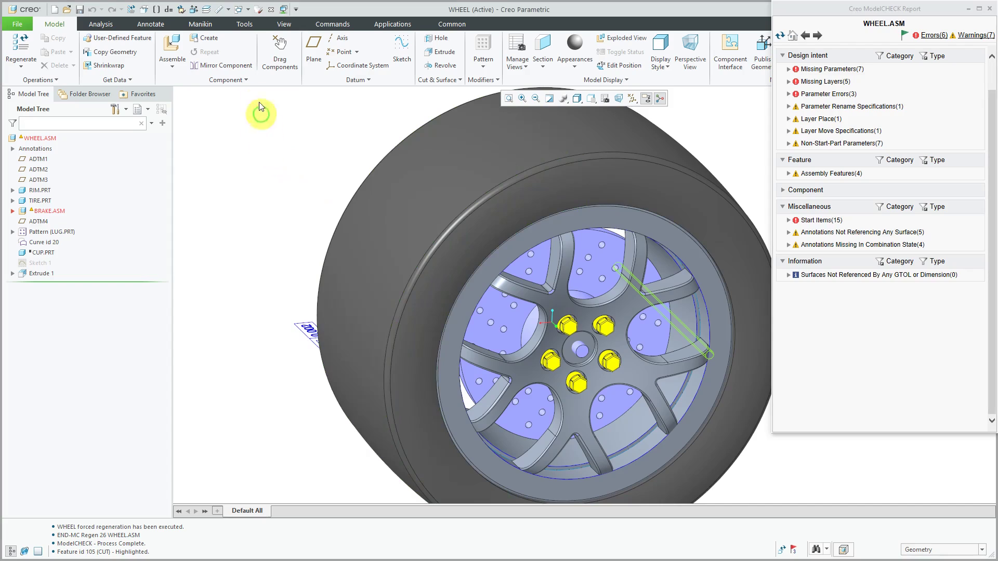
pyautogui.click(243, 9)
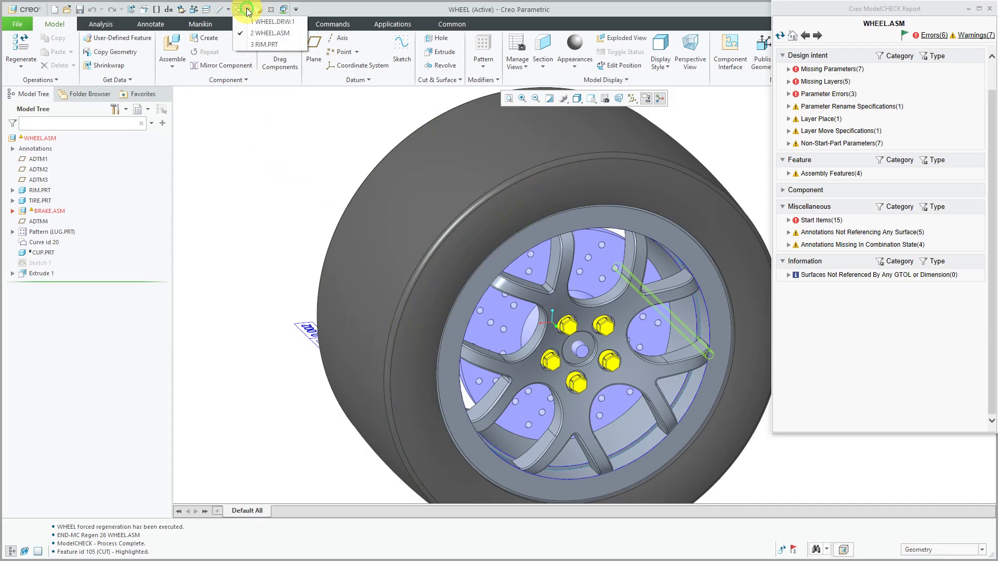
pyautogui.click(273, 23)
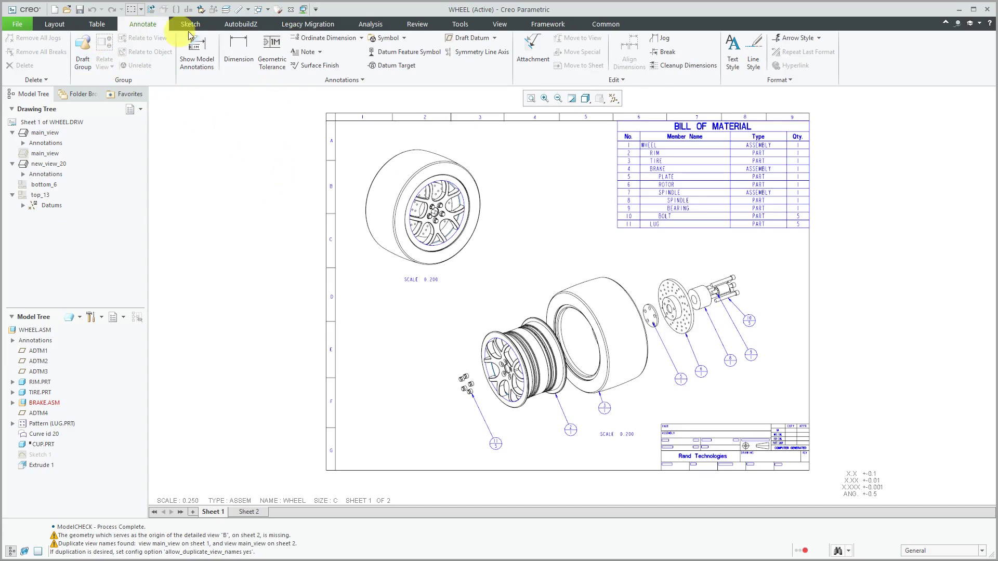
pyautogui.click(201, 8)
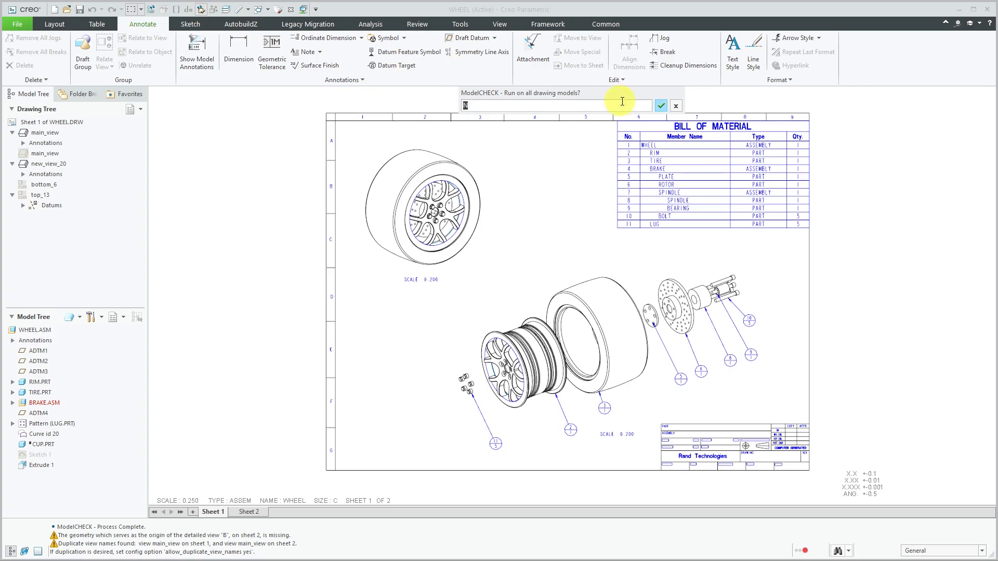
pyautogui.click(660, 105)
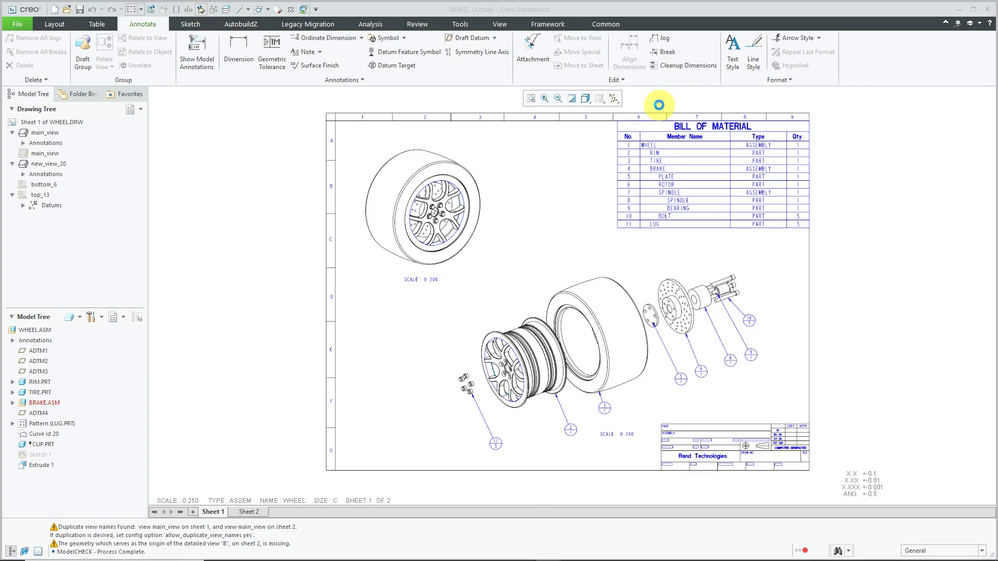
# Step: Expand Information to view the Geometric Tolerances count, then display Sheet 2 of WHEEL.DRW
pyautogui.click(803, 151)
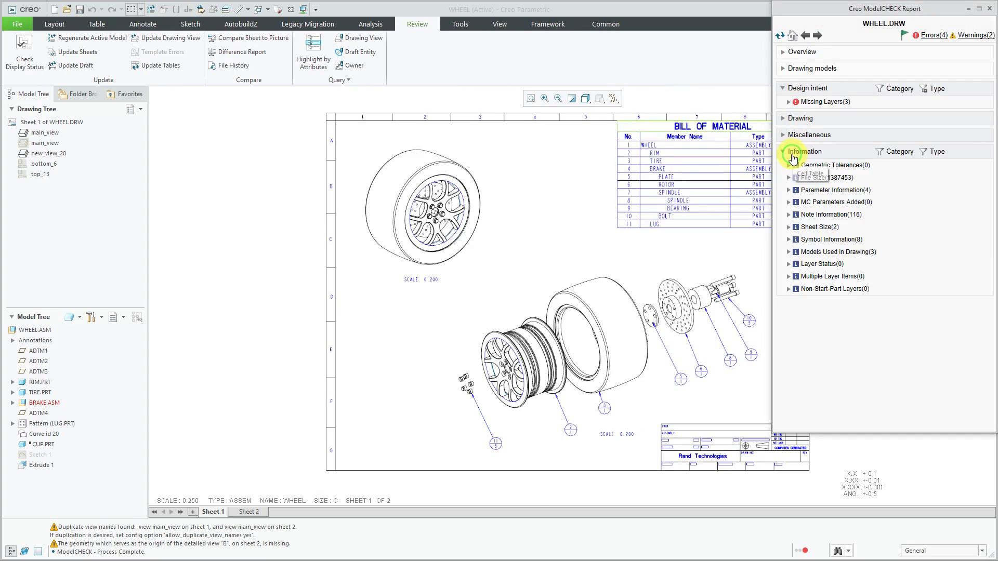
pyautogui.click(857, 166)
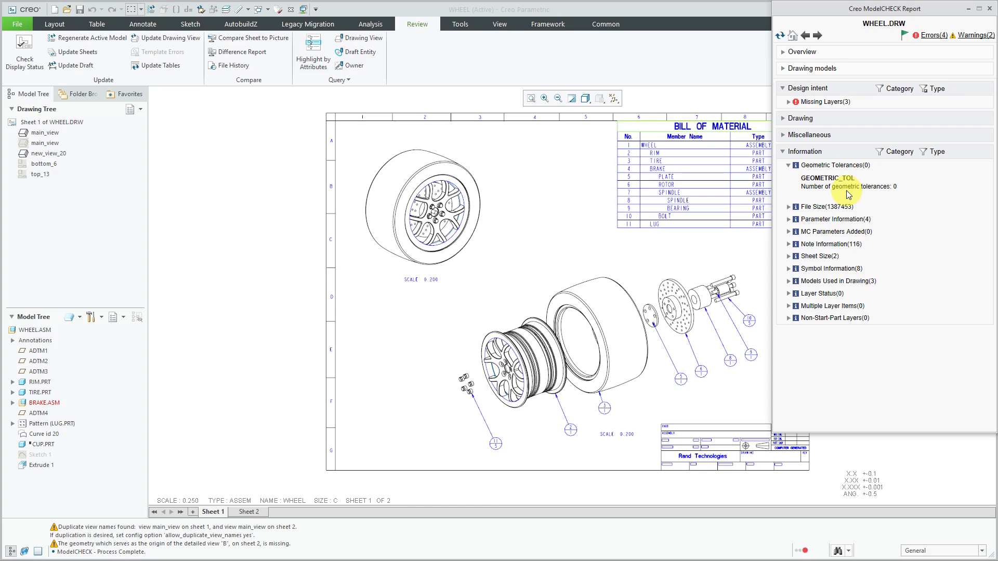
pyautogui.click(248, 513)
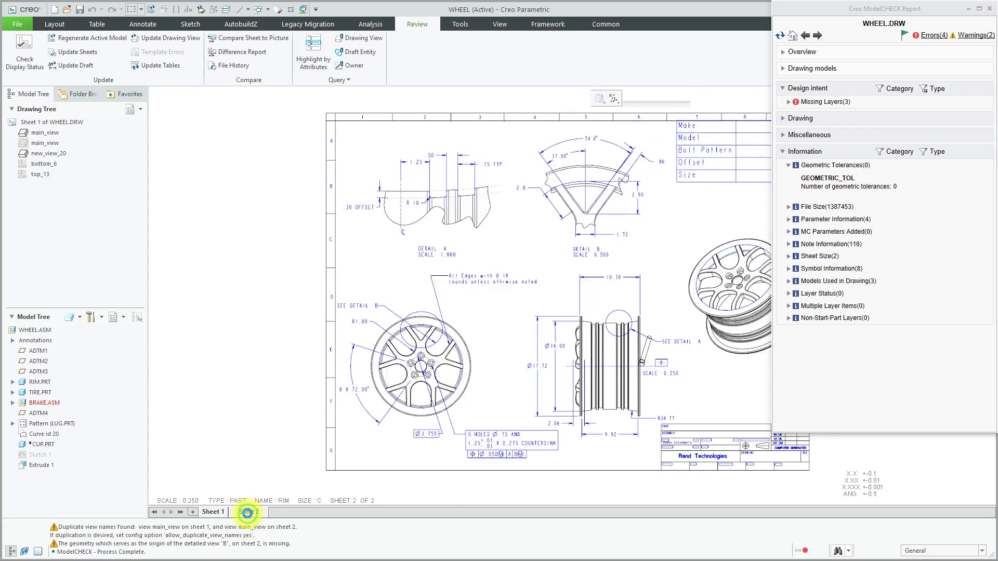